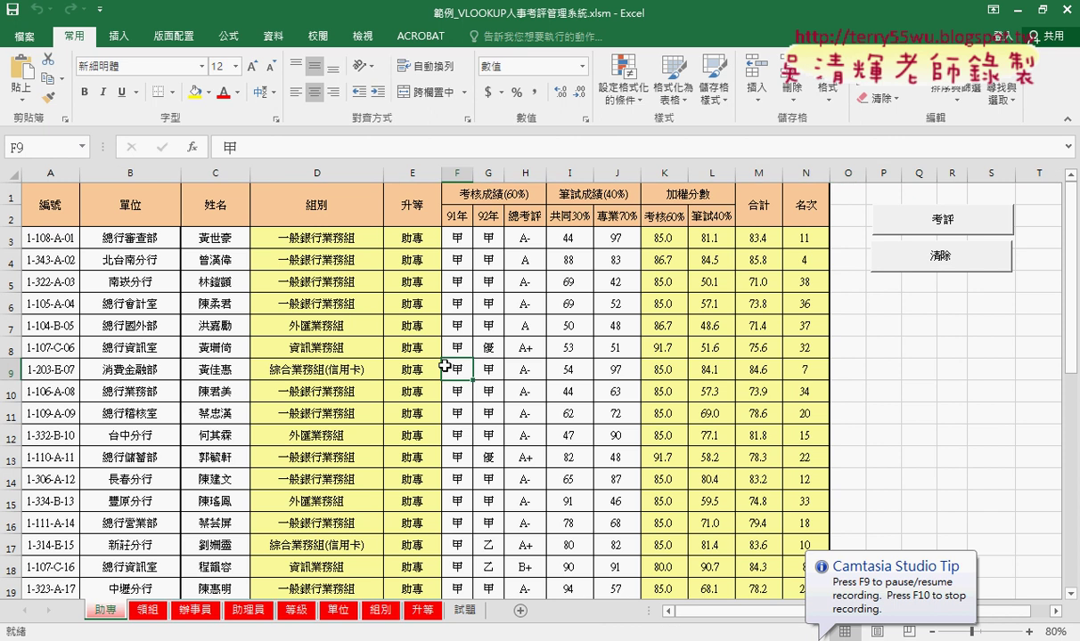
Scroll the 助專 sheet to confirm its data ends at row 40
{"action": "scroll", "coordinate": [27, 249], "scroll_direction": "down", "scroll_amount": 3}
{"action": "scroll", "coordinate": [65, 297], "scroll_direction": "down", "scroll_amount": 3}
{"action": "scroll", "coordinate": [65, 296], "scroll_direction": "down", "scroll_amount": 6}
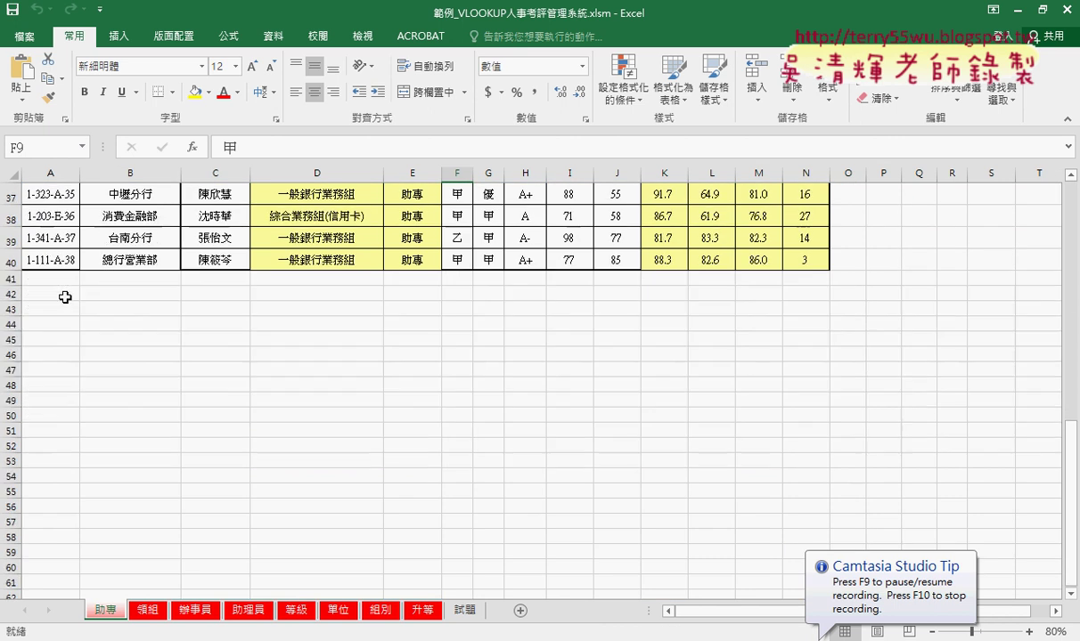
{"action": "left_click", "coordinate": [43, 260]}
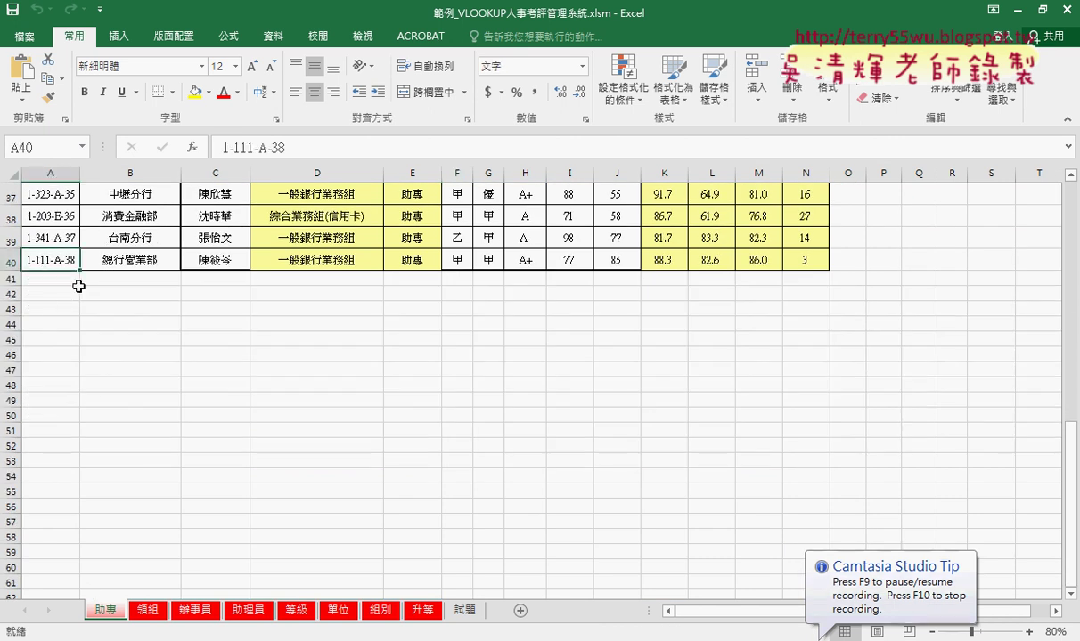
{"action": "scroll", "coordinate": [78, 285], "scroll_direction": "up", "scroll_amount": 5}
{"action": "scroll", "coordinate": [79, 285], "scroll_direction": "up", "scroll_amount": 7}
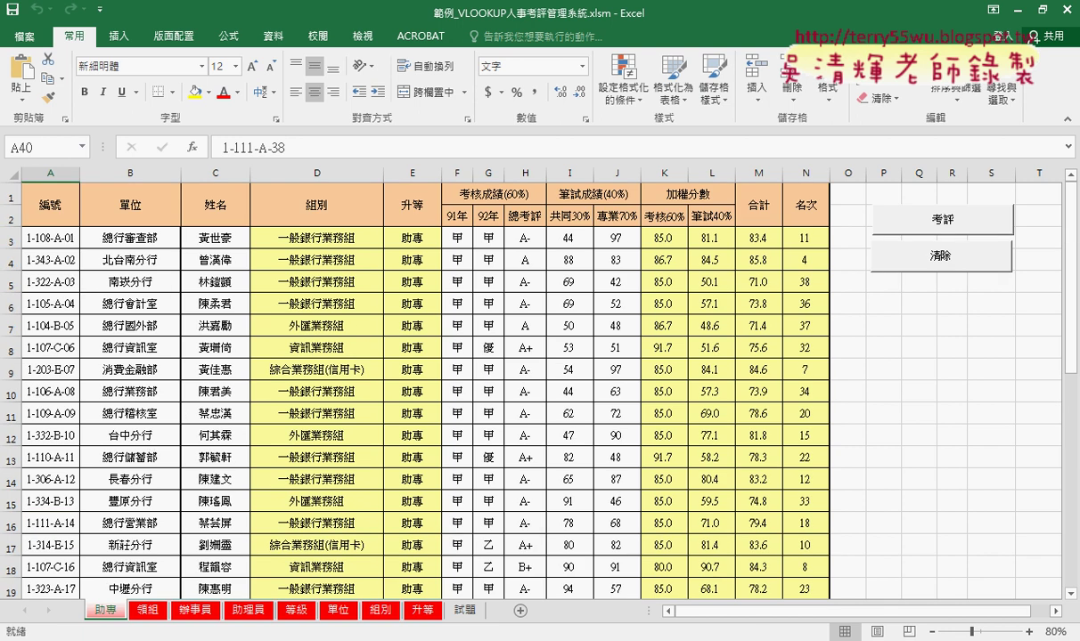
Review the hard-coded RANK line in the VBA editor, then switch to the 領組 sheet
{"action": "left_click", "coordinate": [331, 557]}
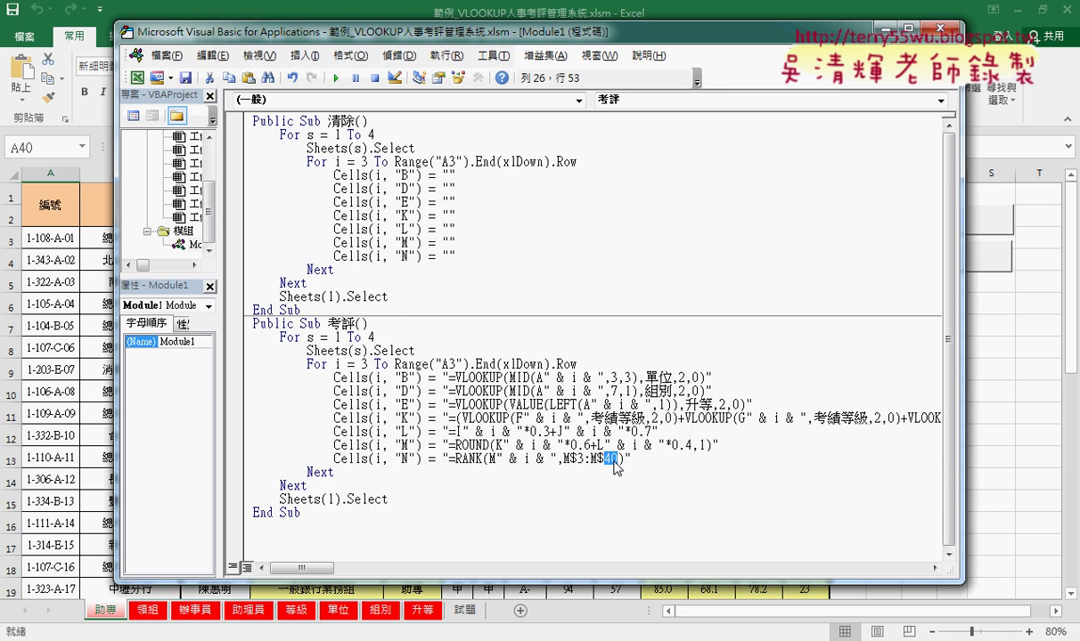
{"action": "left_click", "coordinate": [144, 596]}
{"action": "left_click", "coordinate": [147, 610]}
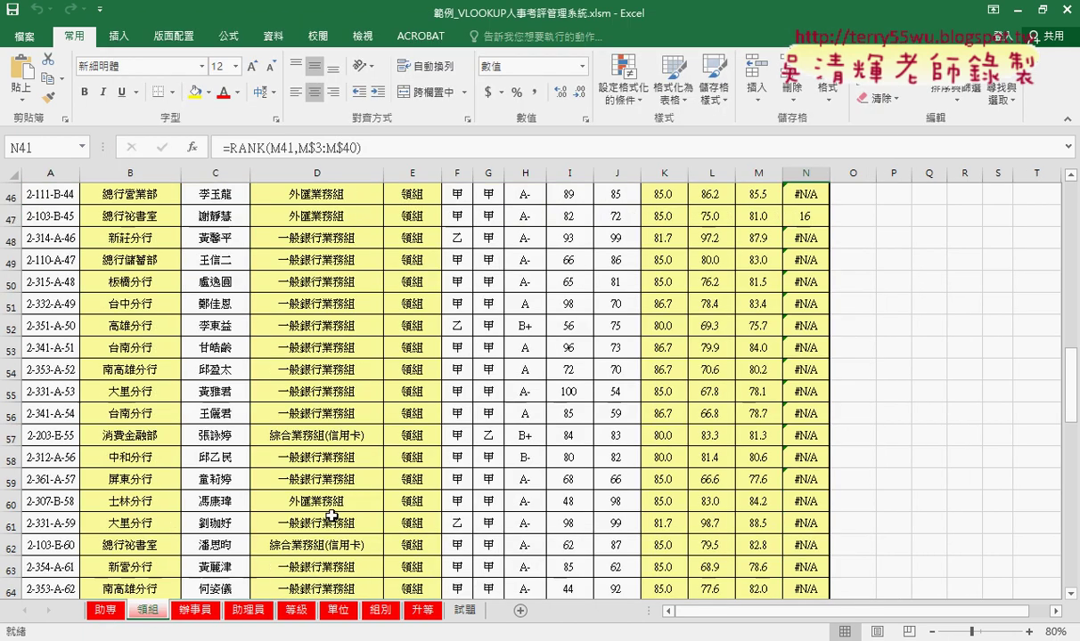
Scroll the 領組 sheet to confirm its data runs to row 101
{"action": "scroll", "coordinate": [339, 508], "scroll_direction": "down", "scroll_amount": 5}
{"action": "scroll", "coordinate": [345, 501], "scroll_direction": "down", "scroll_amount": 3}
{"action": "scroll", "coordinate": [345, 501], "scroll_direction": "down", "scroll_amount": 3}
{"action": "scroll", "coordinate": [344, 500], "scroll_direction": "down", "scroll_amount": 5}
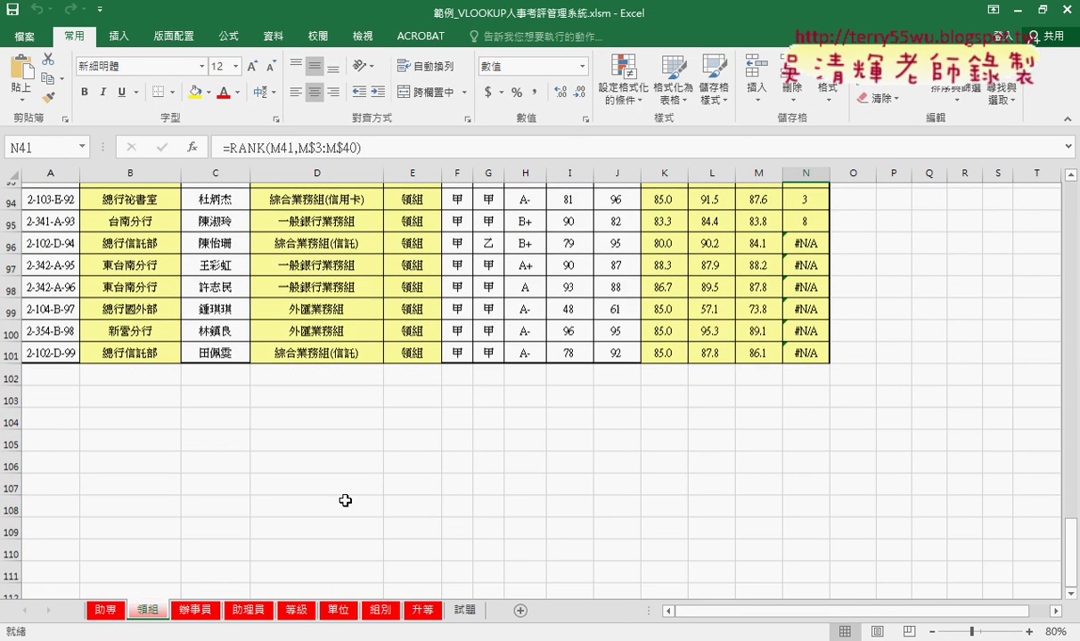
{"action": "left_click", "coordinate": [11, 349]}
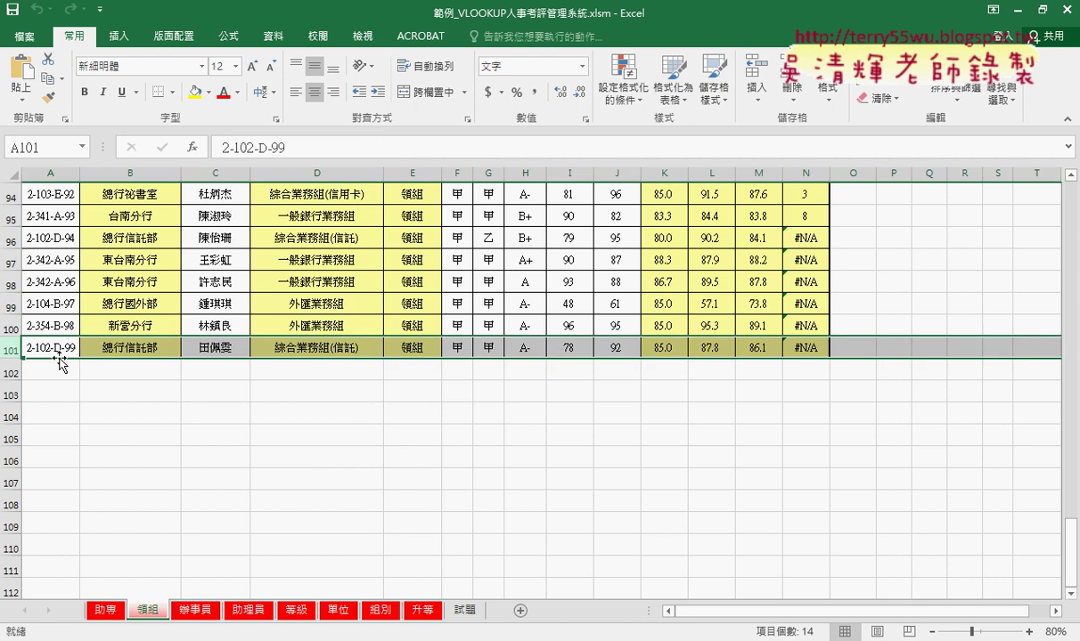
{"action": "scroll", "coordinate": [58, 360], "scroll_direction": "up", "scroll_amount": 8}
{"action": "scroll", "coordinate": [72, 356], "scroll_direction": "up", "scroll_amount": 6}
{"action": "scroll", "coordinate": [94, 341], "scroll_direction": "up", "scroll_amount": 6}
{"action": "scroll", "coordinate": [93, 341], "scroll_direction": "up", "scroll_amount": 2}
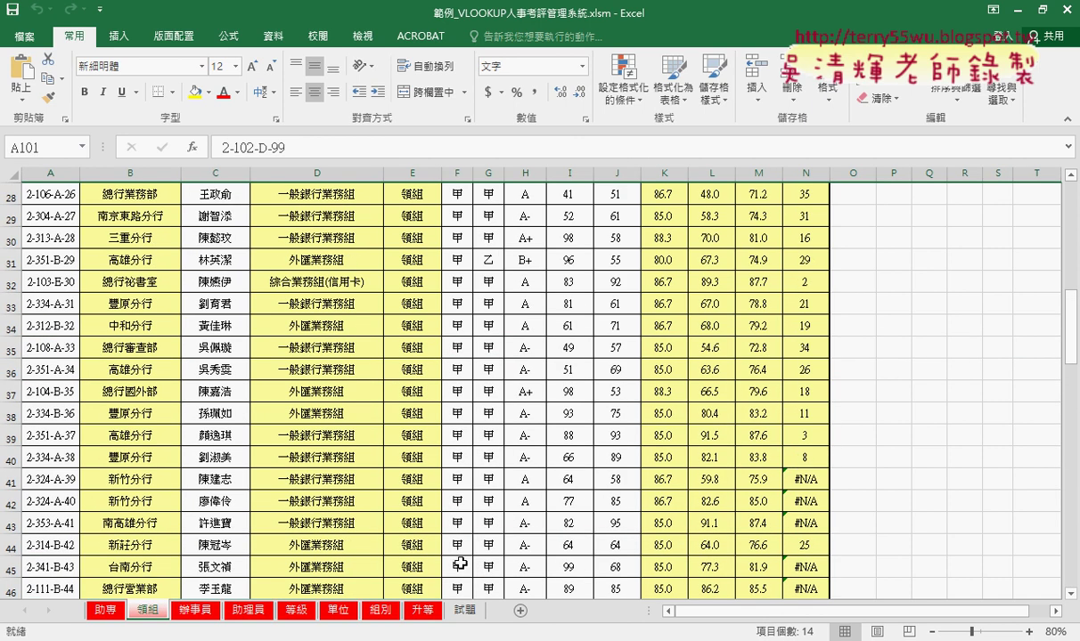
Switch to the 辦事員 sheet and look over its #N/A rank results
{"action": "left_click", "coordinate": [194, 611]}
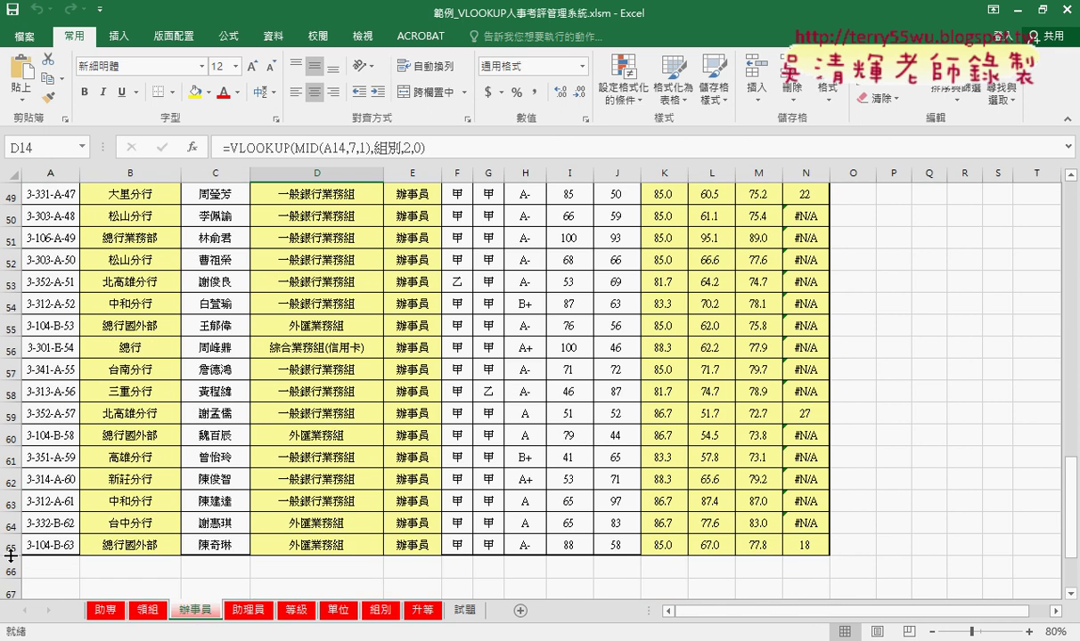
{"action": "scroll", "coordinate": [681, 338], "scroll_direction": "up", "scroll_amount": 2}
{"action": "scroll", "coordinate": [749, 299], "scroll_direction": "up", "scroll_amount": 1}
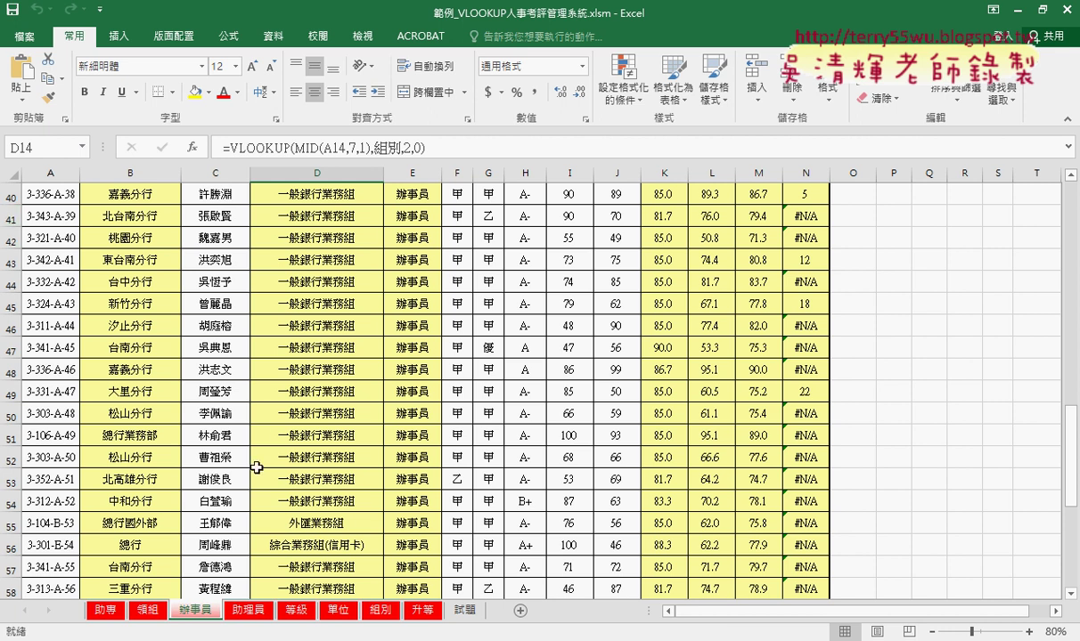
{"action": "left_click", "coordinate": [219, 637]}
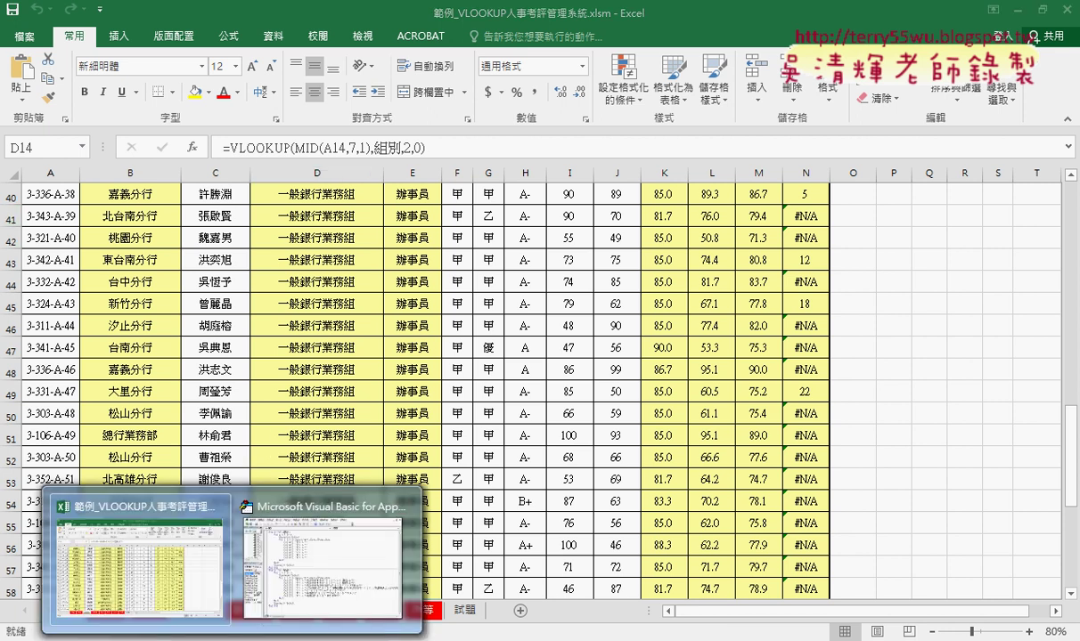
Bring the 考評 macro forward and annotate the Range("A3").End(xlDown).Row expression and the 領組 sheet name
{"action": "left_click", "coordinate": [305, 594]}
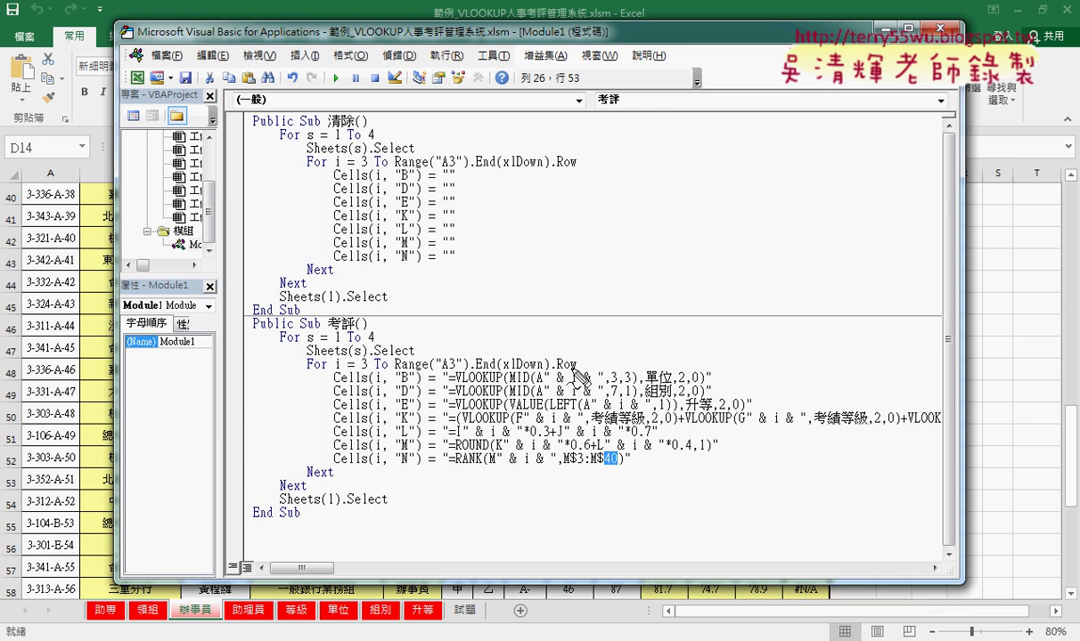
{"action": "mouse_move", "coordinate": [576, 365]}
{"action": "left_mouse_down"}
{"action": "mouse_move", "coordinate": [411, 367]}
{"action": "mouse_move", "coordinate": [441, 352]}
{"action": "mouse_move", "coordinate": [570, 351]}
{"action": "mouse_move", "coordinate": [579, 379]}
{"action": "left_mouse_up"}
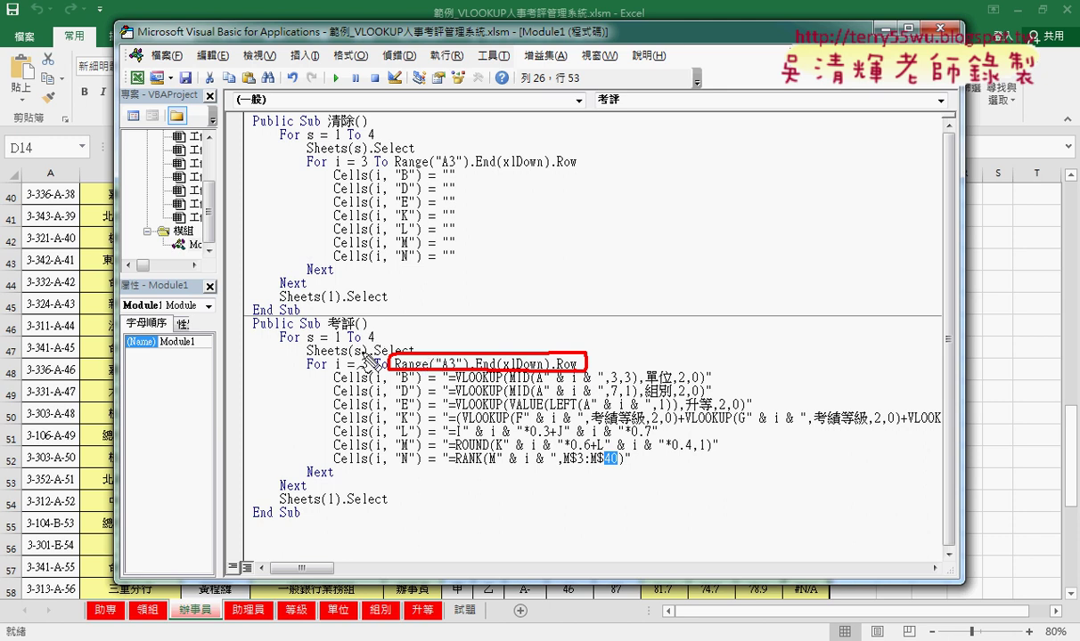
{"action": "left_click_drag", "start_coordinate": [165, 597], "coordinate": [184, 626]}
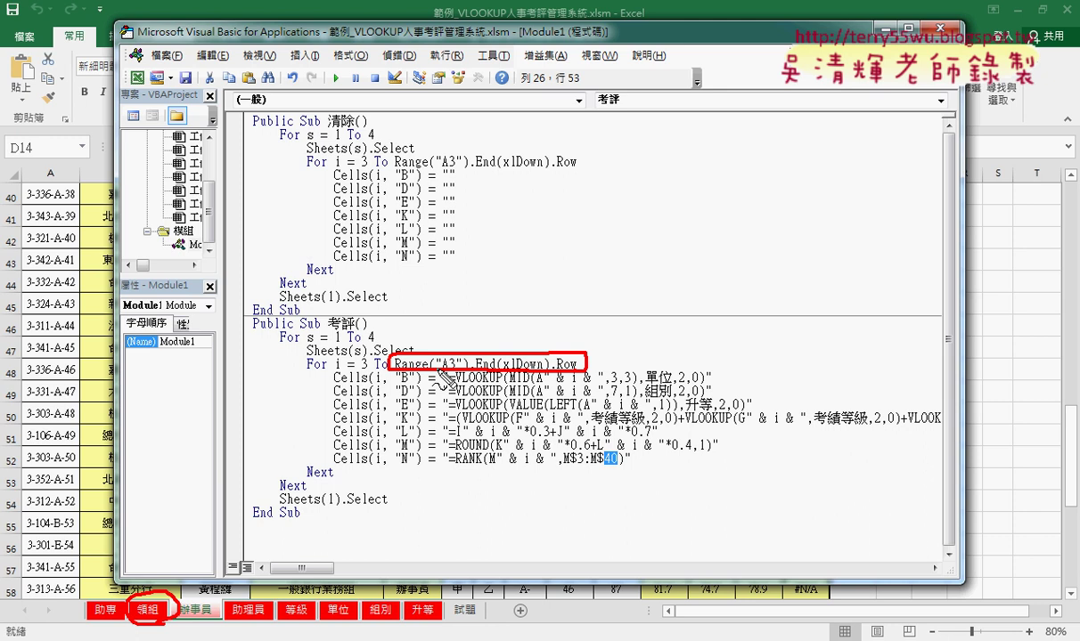
Insert a new 'r=' line below Sheets(s).Select
{"action": "key", "text": "Escape"}
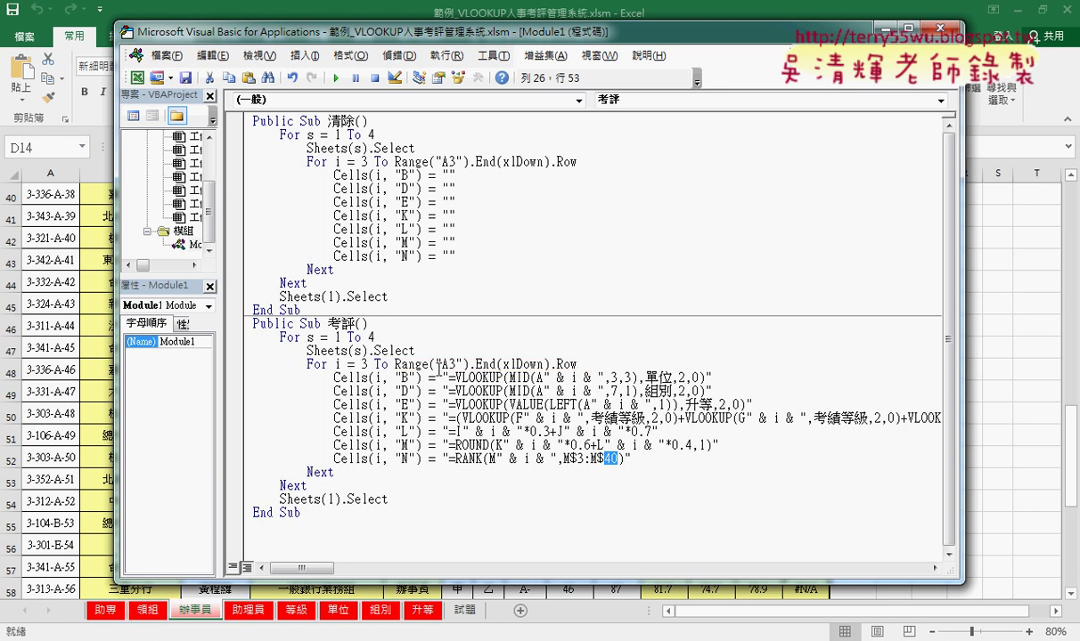
{"action": "left_click_drag", "start_coordinate": [394, 364], "coordinate": [577, 364]}
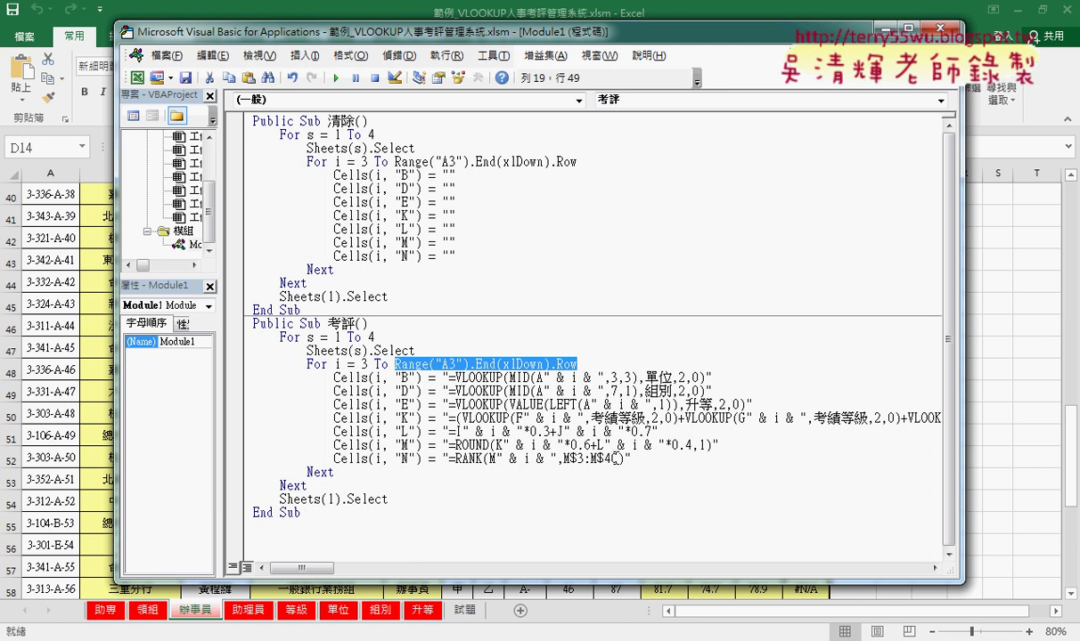
{"action": "left_click", "coordinate": [434, 353]}
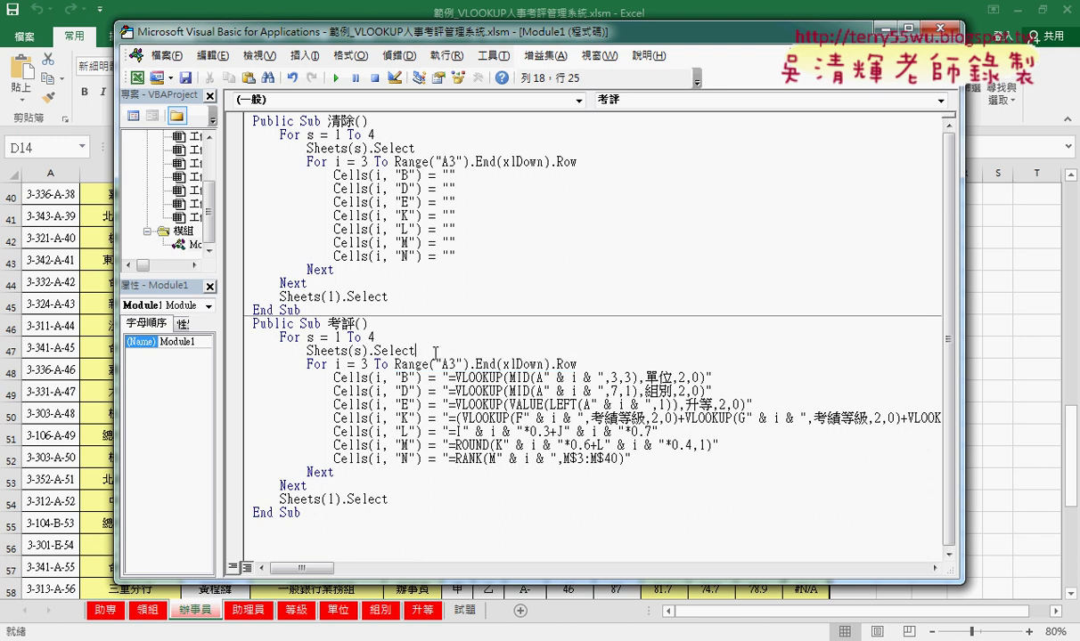
{"action": "key", "text": "Return"}
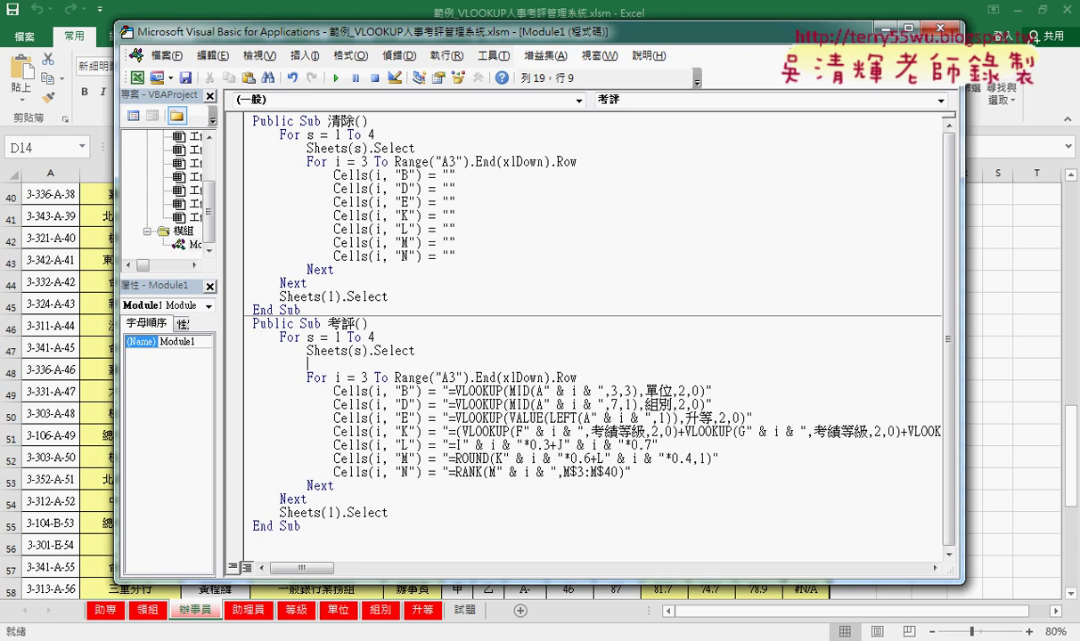
{"action": "type", "text": "r="}
Move Range("A3").End(xlDown).Row off the For line so it follows r=
{"action": "left_click", "coordinate": [395, 377]}
{"action": "key", "text": "Return"}
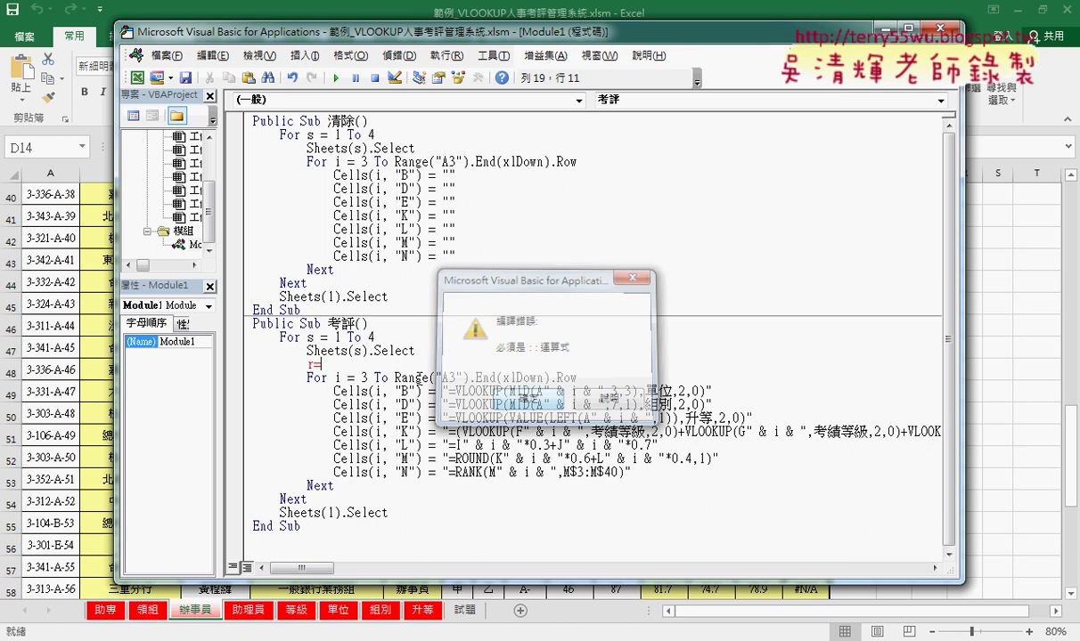
{"action": "left_click_drag", "start_coordinate": [396, 377], "coordinate": [577, 377]}
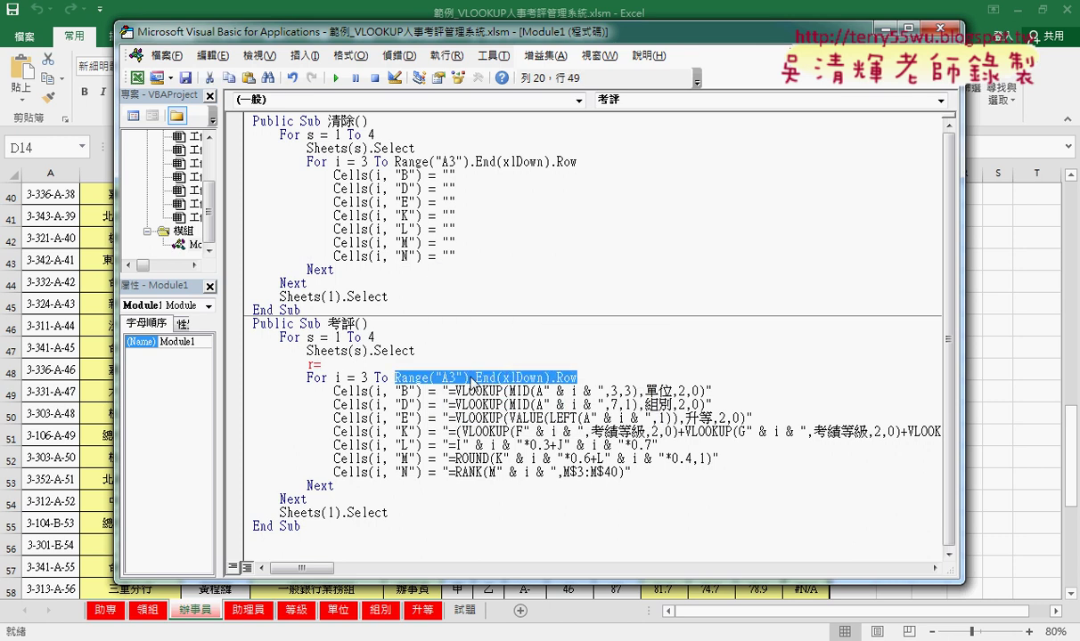
{"action": "left_click_drag", "start_coordinate": [384, 366], "coordinate": [376, 366]}
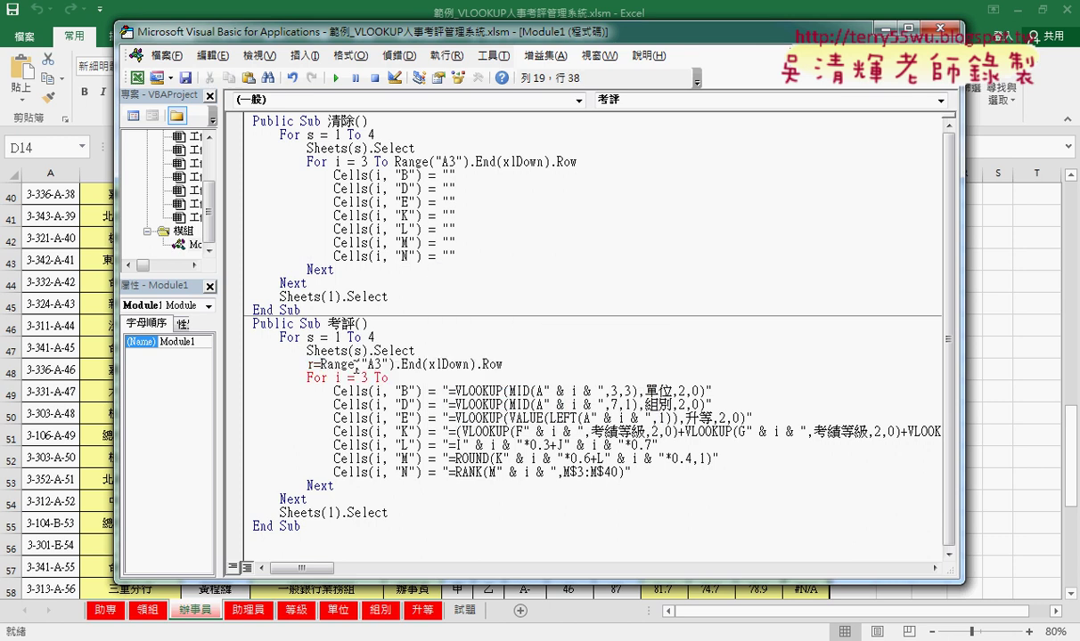
{"action": "left_click_drag", "start_coordinate": [503, 364], "coordinate": [321, 365]}
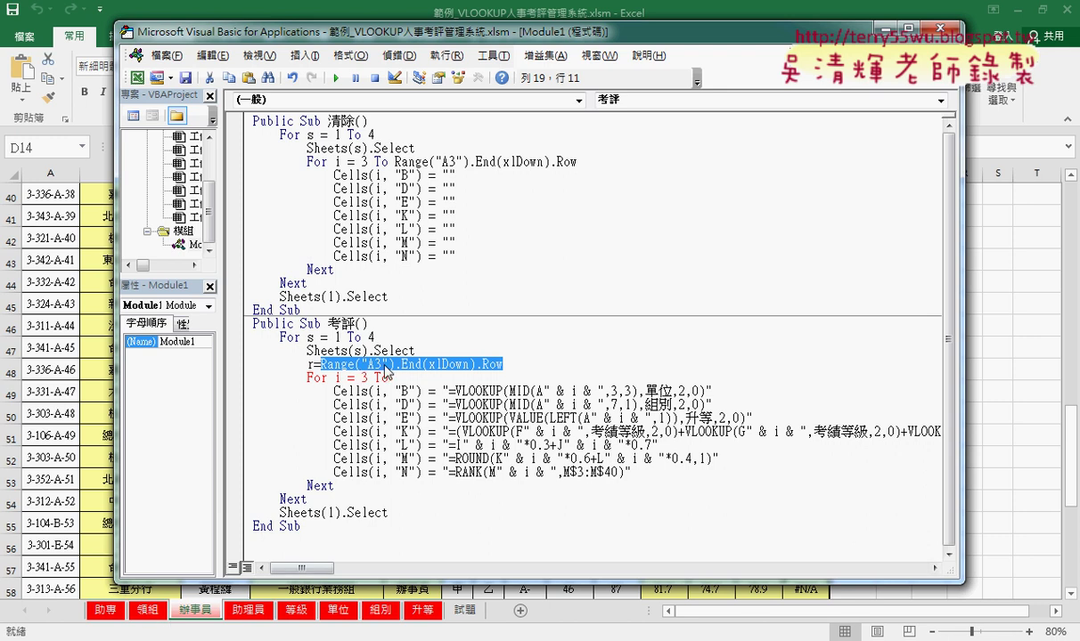
Make the loop run 'For i = 3 To r' and replace M$40 with M$" & r in the RANK formula
{"action": "left_click", "coordinate": [415, 381]}
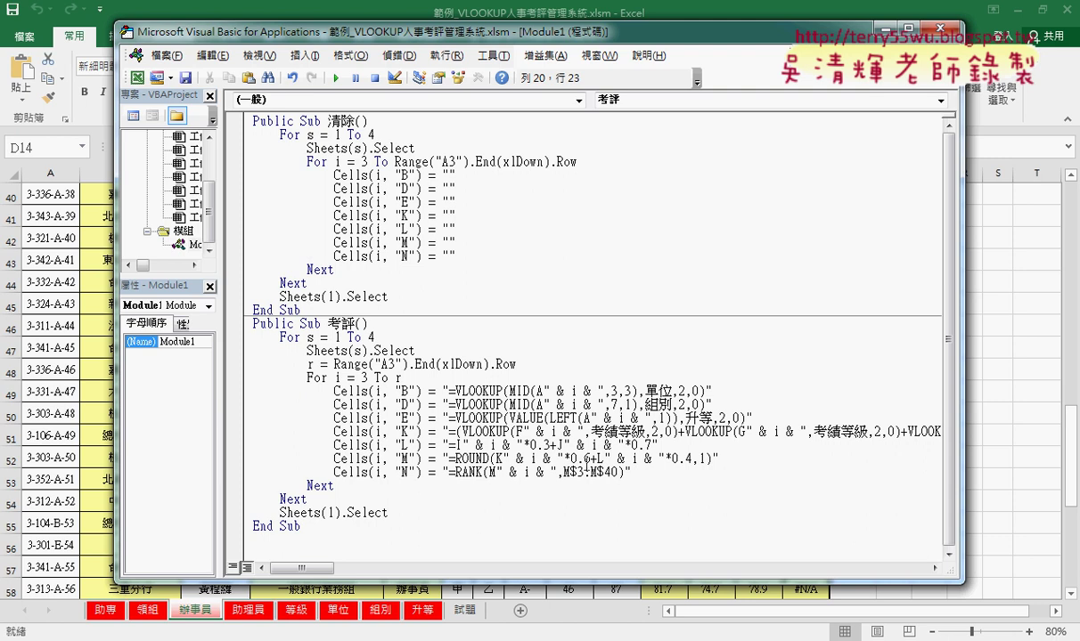
{"action": "double_click", "coordinate": [613, 473]}
{"action": "type", "text": "\"\""}
{"action": "type", "text": "&&"}
{"action": "type", "text": "r&\""}
{"action": "key", "text": "space"}
{"action": "key", "text": "Right"}
{"action": "key", "text": "space"}
{"action": "key", "text": "Right"}
{"action": "key", "text": "space"}
{"action": "key", "text": "Right"}
{"action": "key", "text": "space"}
{"action": "key", "text": "Down"}
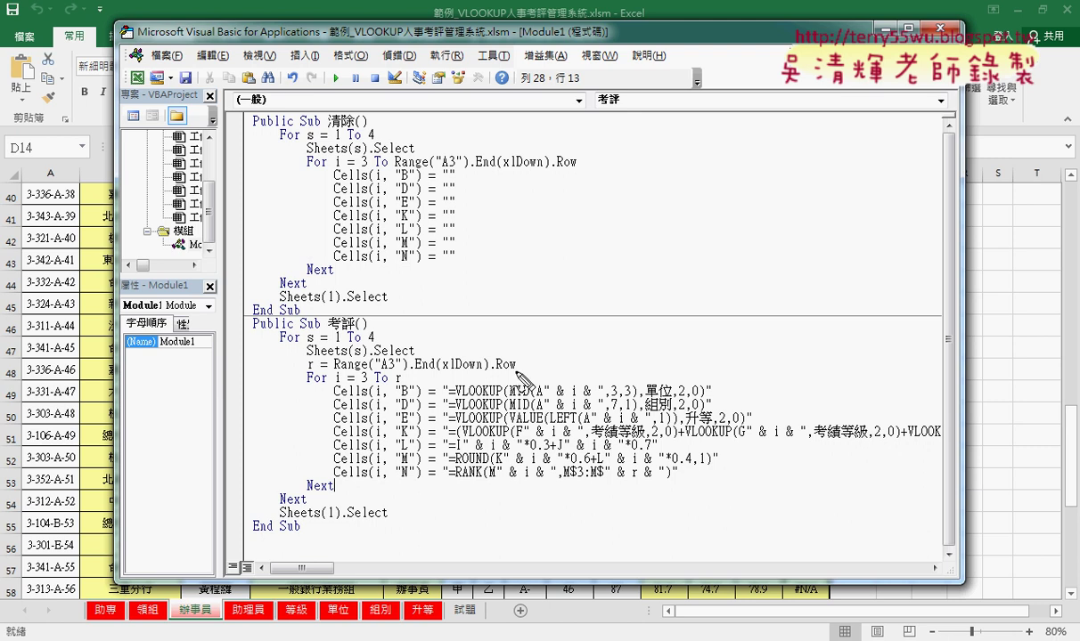
{"action": "left_click_drag", "start_coordinate": [516, 374], "coordinate": [312, 368]}
{"action": "left_click_drag", "start_coordinate": [392, 372], "coordinate": [408, 389]}
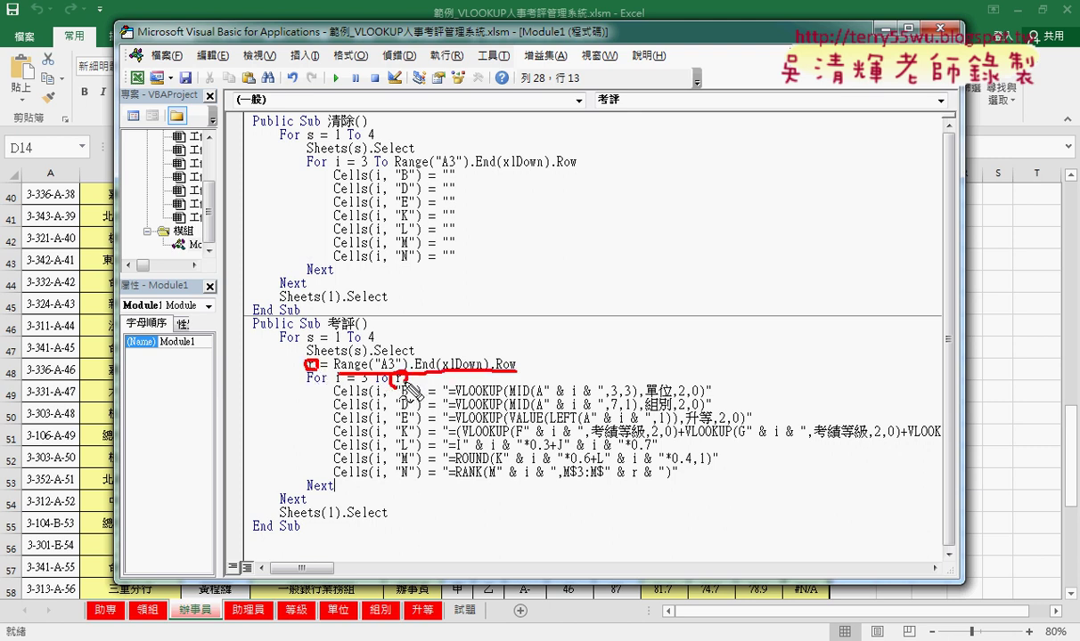
{"action": "mouse_move", "coordinate": [630, 483]}
{"action": "left_mouse_down"}
{"action": "mouse_move", "coordinate": [643, 482]}
{"action": "mouse_move", "coordinate": [597, 513]}
{"action": "mouse_move", "coordinate": [638, 513]}
{"action": "mouse_move", "coordinate": [622, 504]}
{"action": "mouse_move", "coordinate": [661, 464]}
{"action": "mouse_move", "coordinate": [604, 482]}
{"action": "mouse_move", "coordinate": [643, 487]}
{"action": "left_mouse_up"}
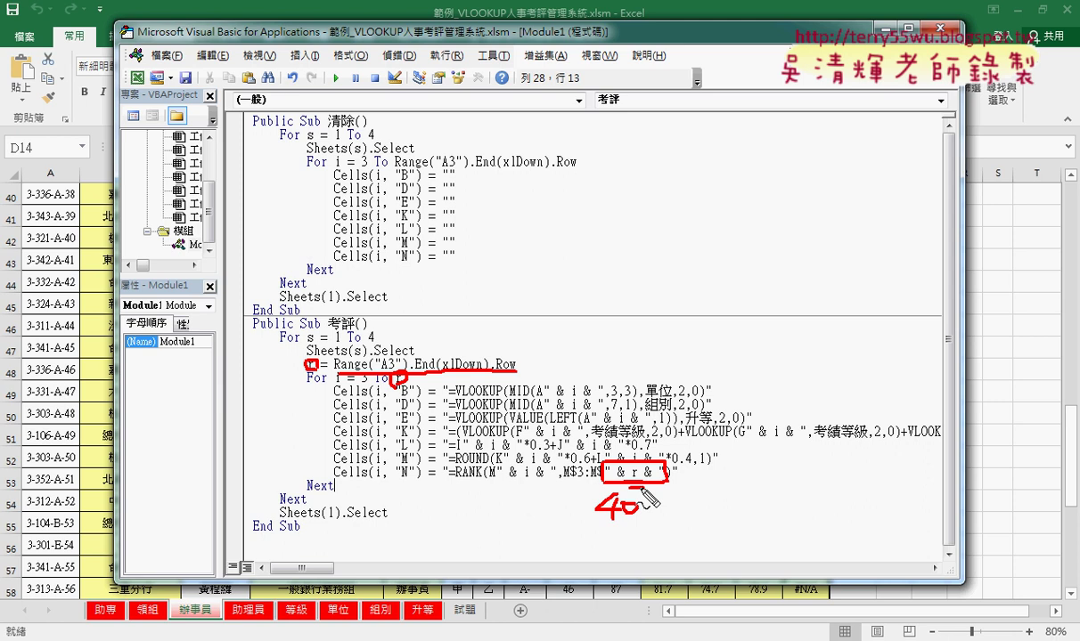
{"action": "key", "text": "Escape"}
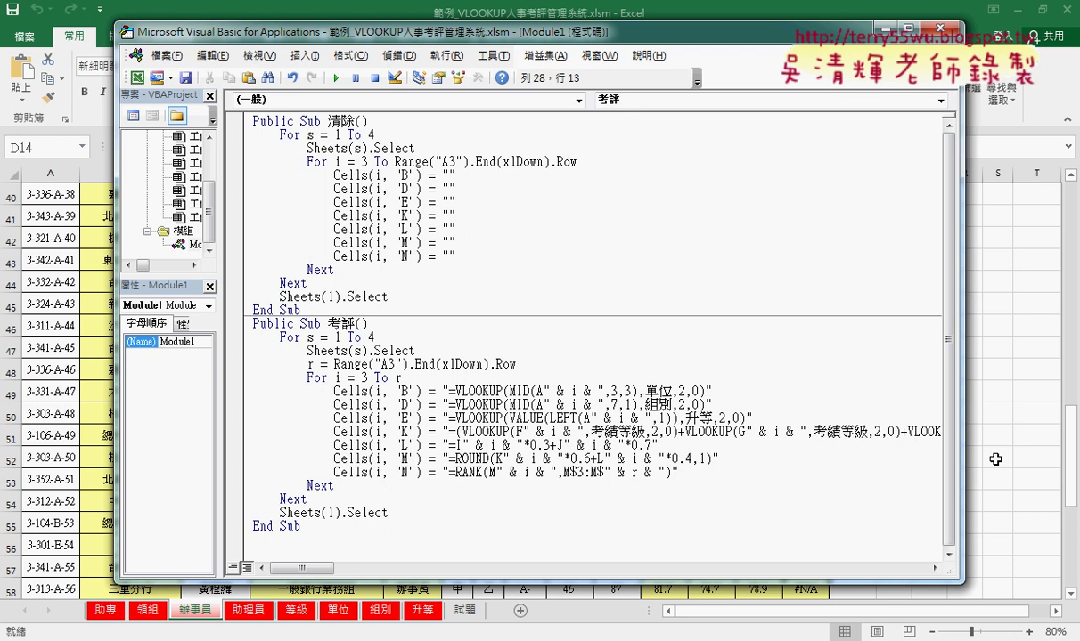
{"action": "key", "text": "alt+F11"}
On the 助專 sheet, run the 清除 macro, then 考評, to recompute all sheets
{"action": "left_click", "coordinate": [105, 610]}
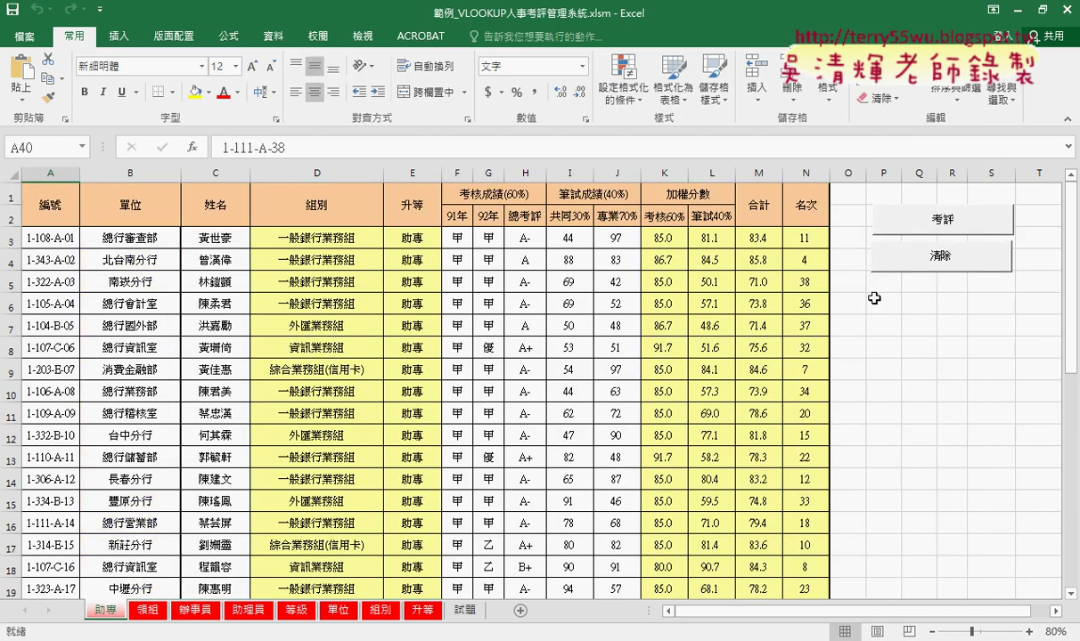
{"action": "left_click", "coordinate": [940, 261]}
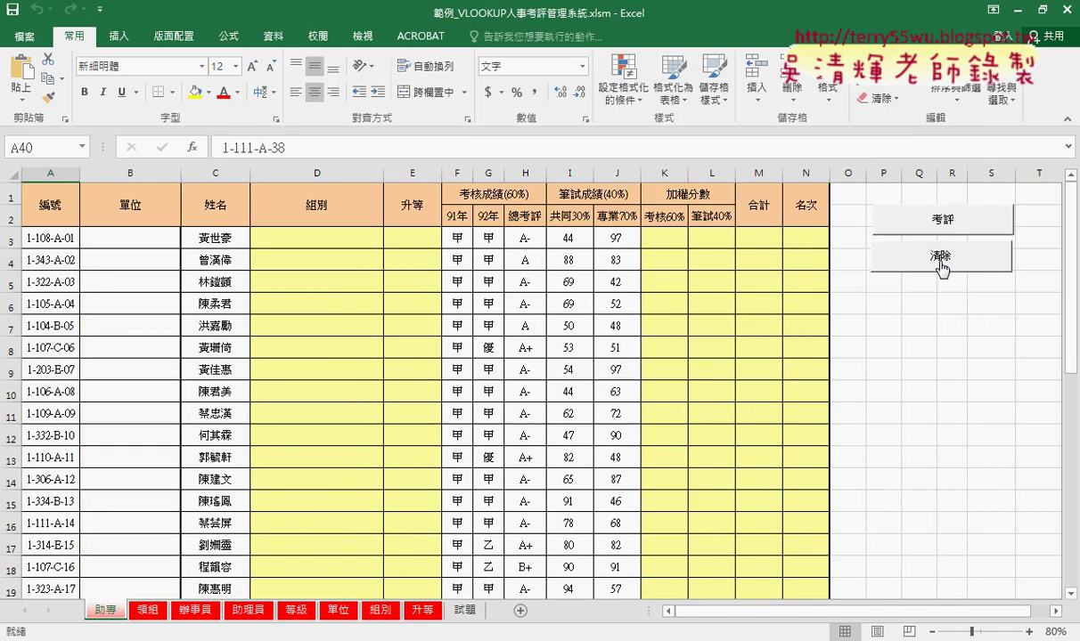
{"action": "left_click", "coordinate": [903, 219]}
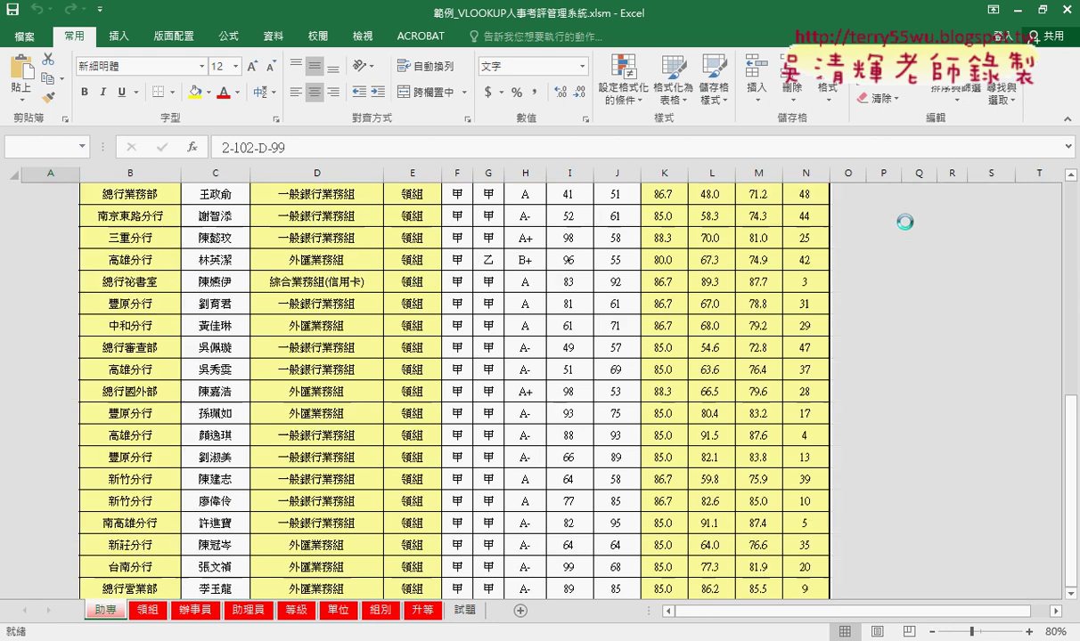
{"action": "scroll", "coordinate": [511, 443], "scroll_direction": "down", "scroll_amount": 4}
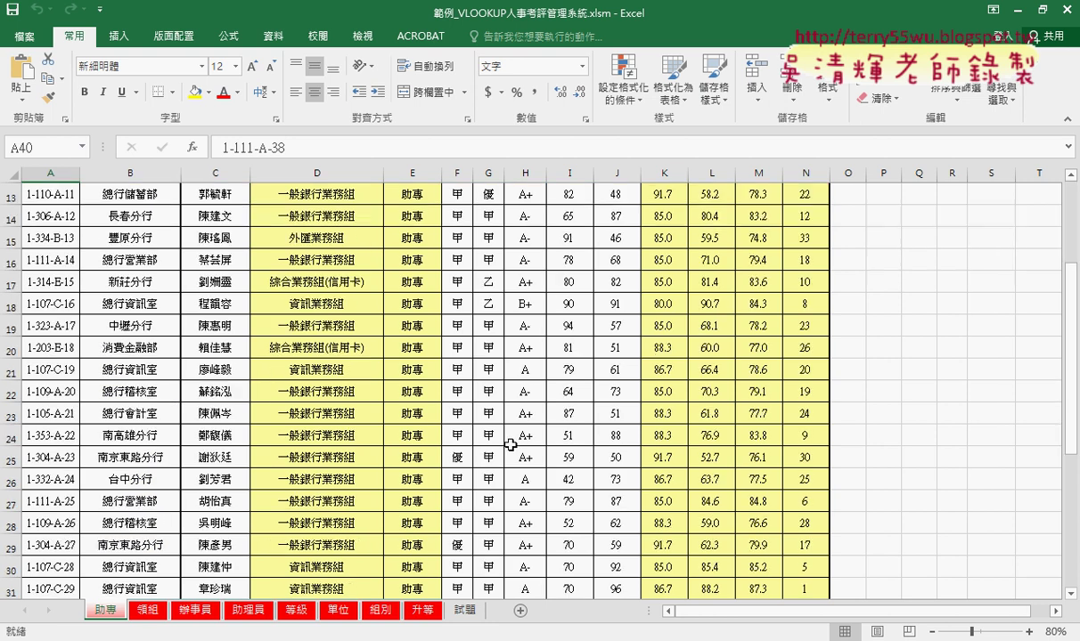
{"action": "scroll", "coordinate": [510, 443], "scroll_direction": "down", "scroll_amount": 3}
{"action": "scroll", "coordinate": [510, 443], "scroll_direction": "down", "scroll_amount": 3}
Verify the 領組 sheet's N3 RANK formula now covers M$3:M$101 with valid ranks
{"action": "left_click", "coordinate": [144, 617]}
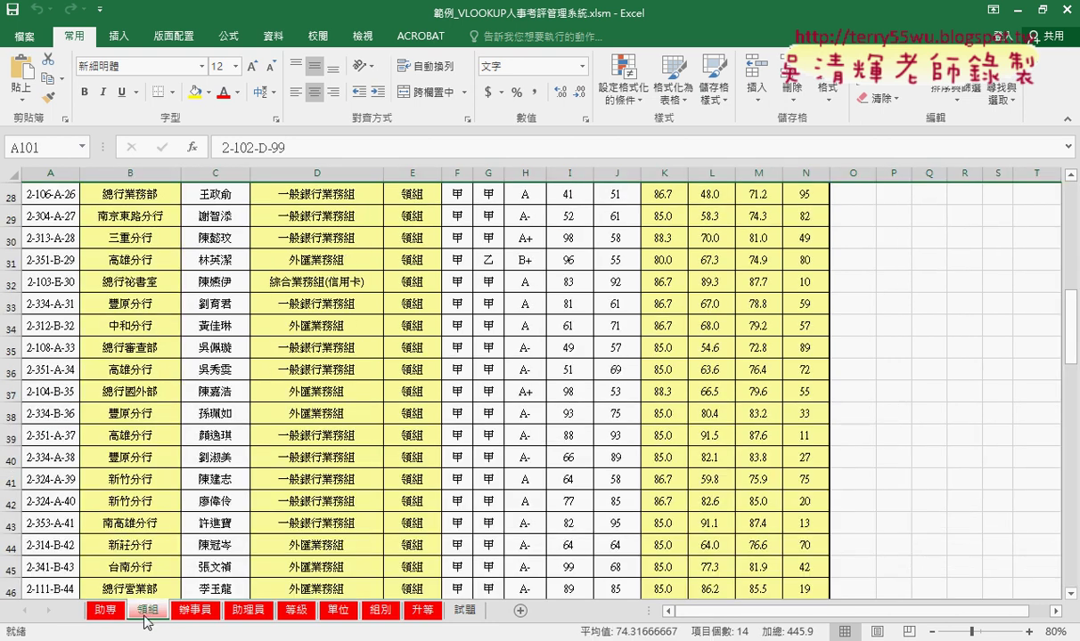
{"action": "scroll", "coordinate": [439, 405], "scroll_direction": "down", "scroll_amount": 4}
{"action": "scroll", "coordinate": [439, 406], "scroll_direction": "down", "scroll_amount": 5}
{"action": "scroll", "coordinate": [439, 406], "scroll_direction": "down", "scroll_amount": 4}
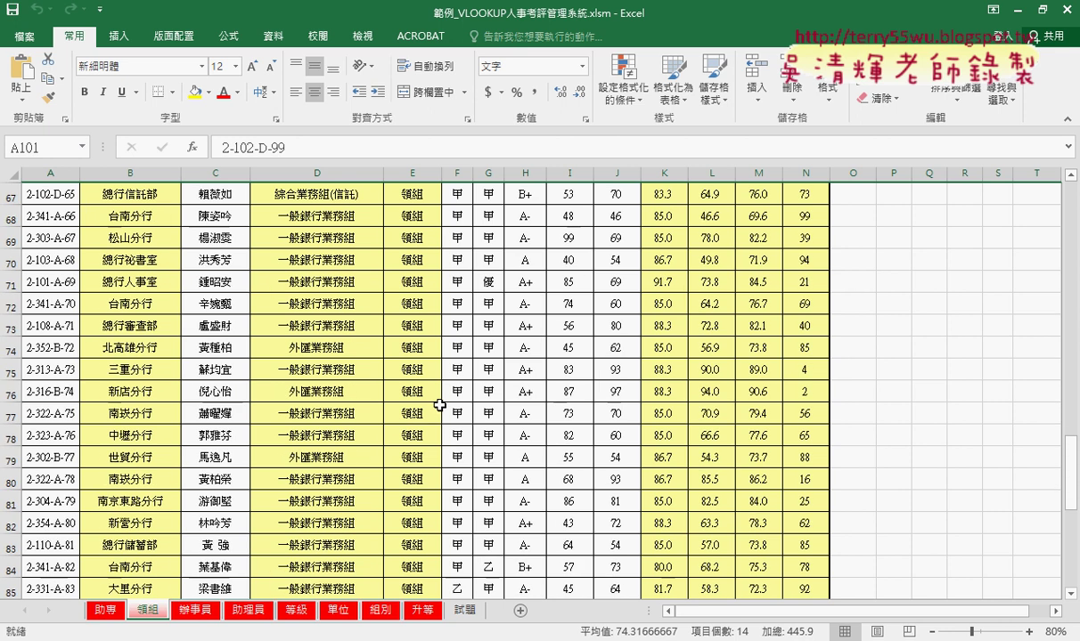
{"action": "scroll", "coordinate": [439, 406], "scroll_direction": "down", "scroll_amount": 4}
{"action": "scroll", "coordinate": [708, 410], "scroll_direction": "down", "scroll_amount": 2}
{"action": "scroll", "coordinate": [784, 458], "scroll_direction": "up", "scroll_amount": 11}
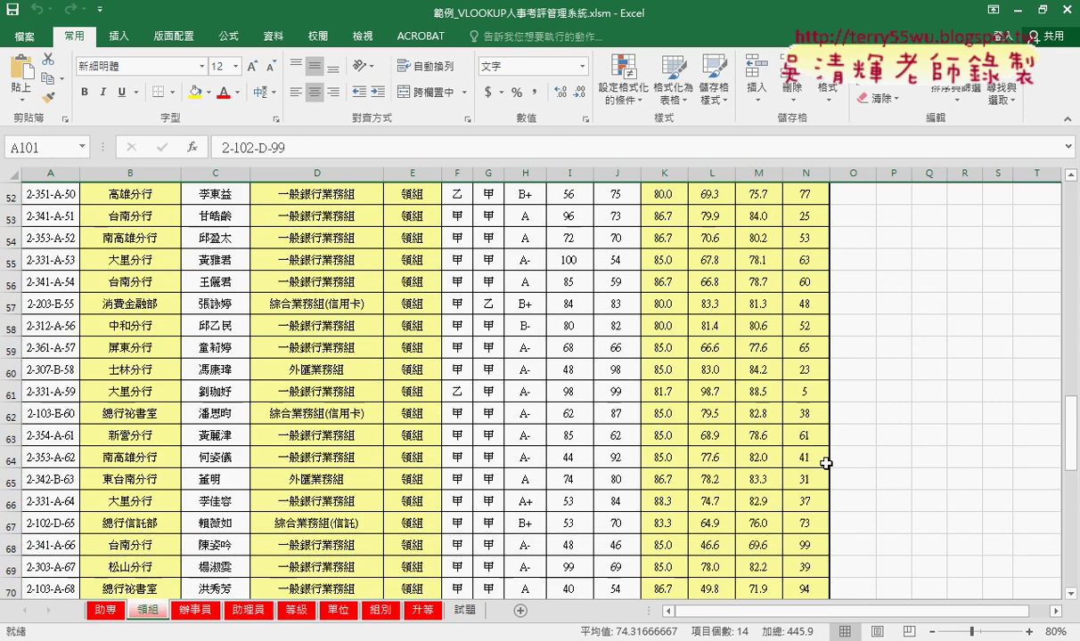
{"action": "scroll", "coordinate": [825, 463], "scroll_direction": "up", "scroll_amount": 13}
{"action": "scroll", "coordinate": [825, 464], "scroll_direction": "up", "scroll_amount": 4}
{"action": "left_click", "coordinate": [788, 235]}
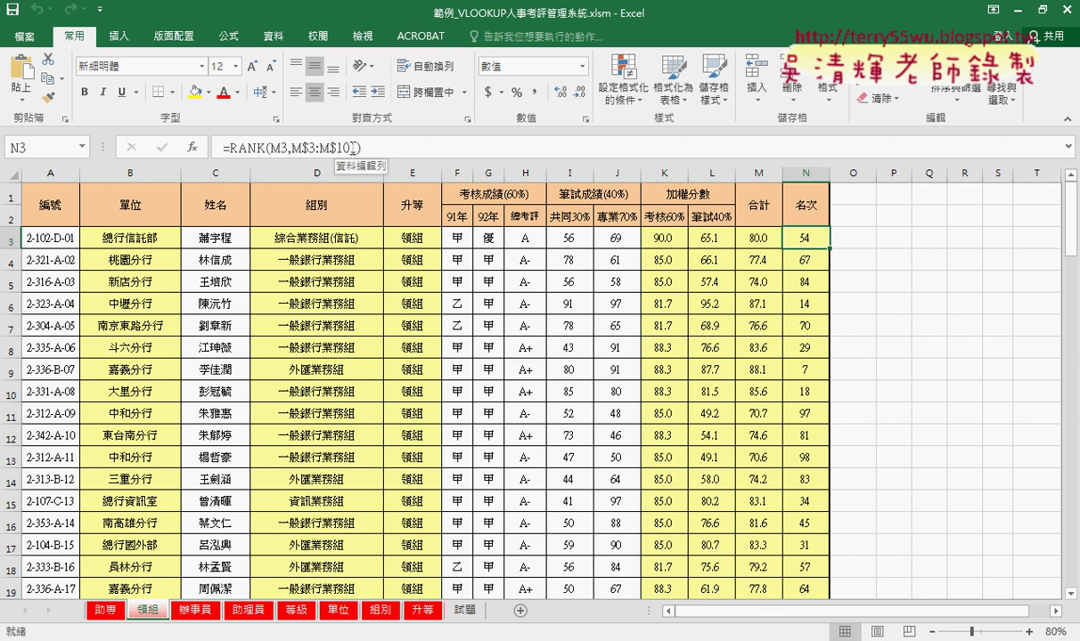
Confirm 辦事員 ranks through M$65, then return to the code and mark the & r & part
{"action": "left_click", "coordinate": [195, 610]}
{"action": "scroll", "coordinate": [739, 375], "scroll_direction": "up", "scroll_amount": 7}
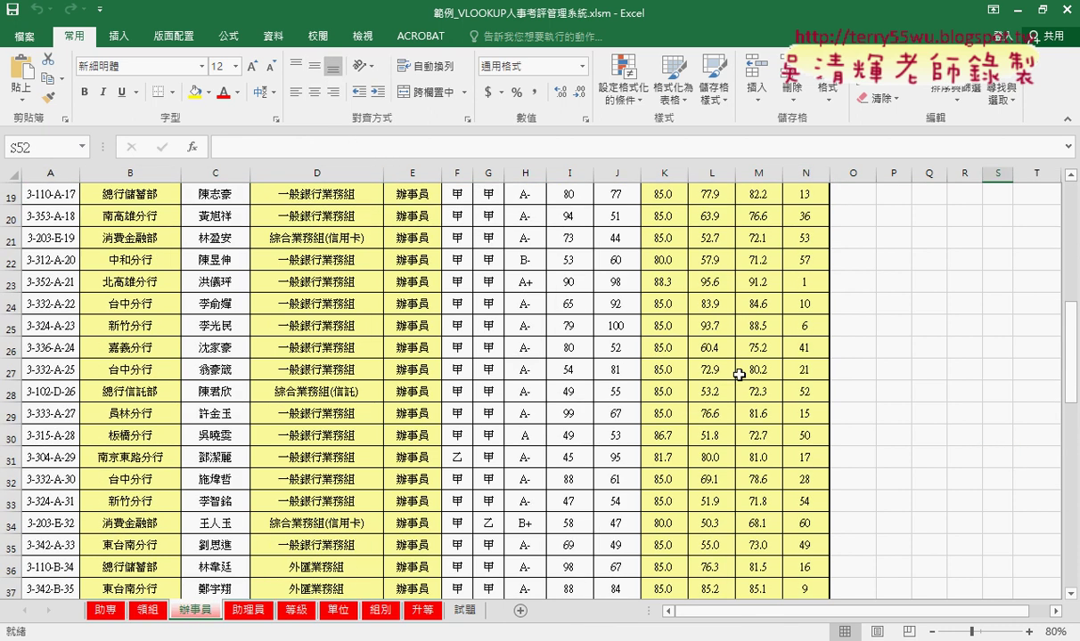
{"action": "scroll", "coordinate": [740, 375], "scroll_direction": "up", "scroll_amount": 4}
{"action": "scroll", "coordinate": [795, 273], "scroll_direction": "up", "scroll_amount": 3}
{"action": "left_click", "coordinate": [806, 234]}
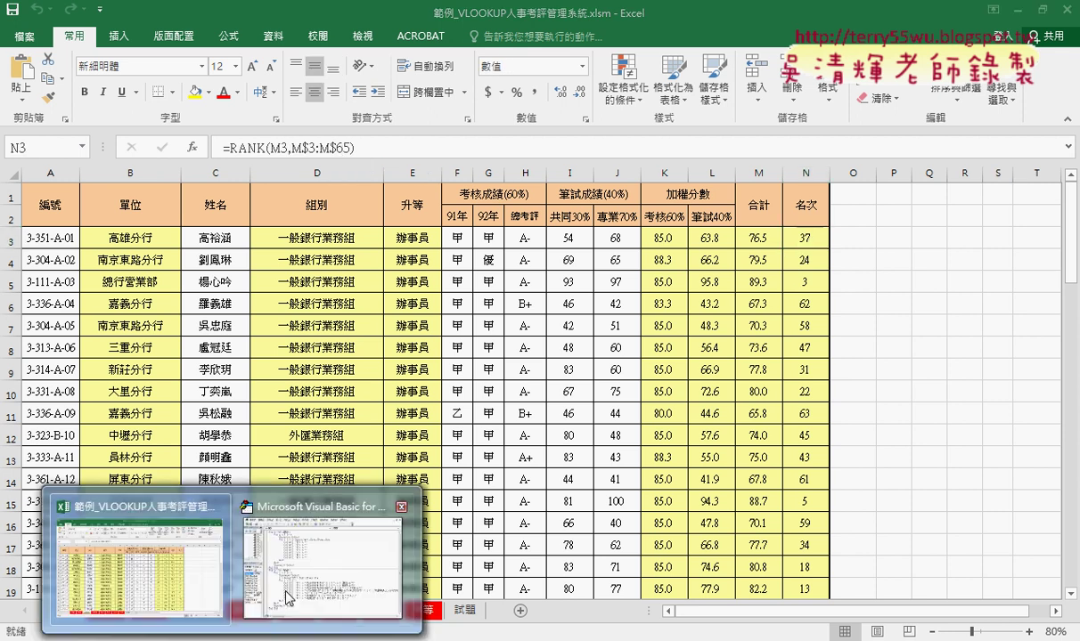
{"action": "left_click", "coordinate": [287, 598]}
{"action": "left_click_drag", "start_coordinate": [665, 472], "coordinate": [606, 472]}
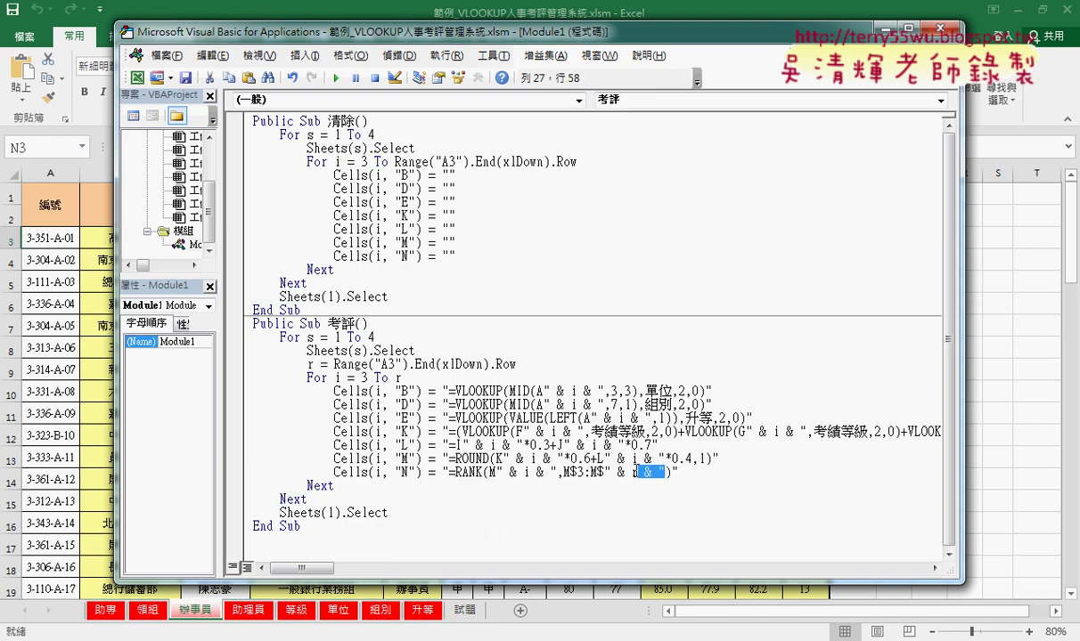